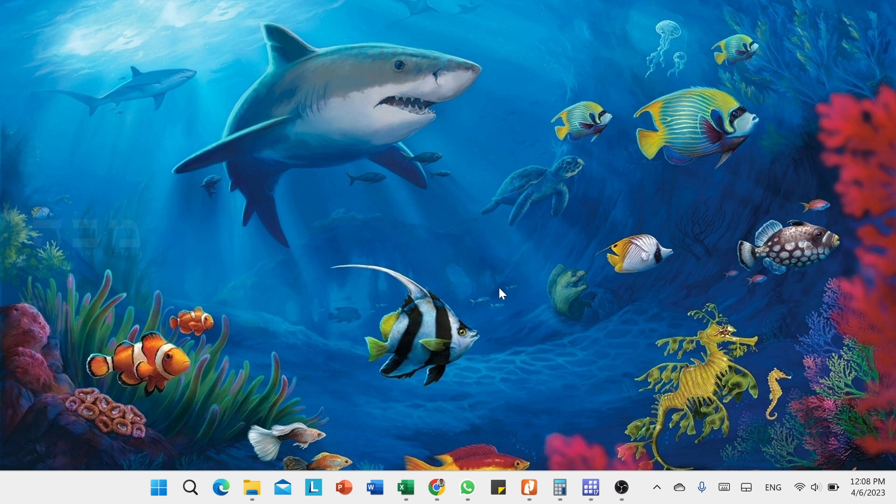
- Switch to the Penjelasan.xlsx workbook in Excel and read the Korelasi Rank Spearman explanation on the Rank Spearman sheet
{"action": "left_click", "coordinate": [405, 487]}
{"action": "left_click", "coordinate": [94, 480]}
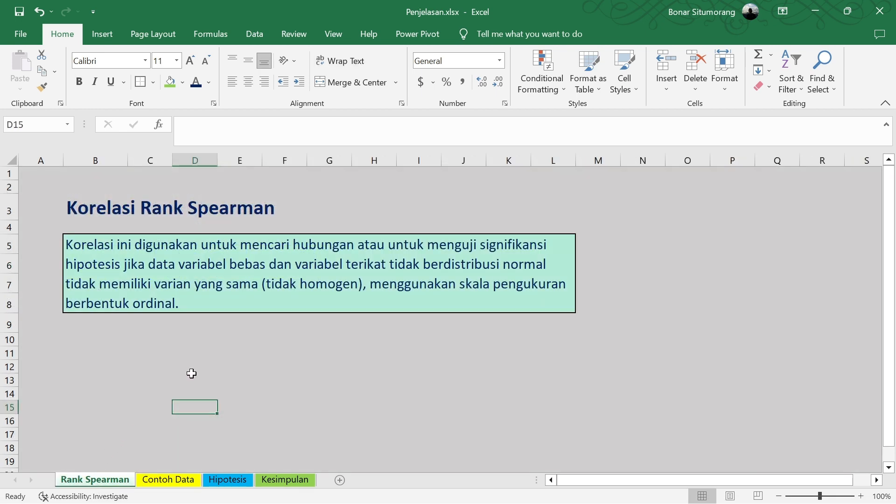
{"action": "left_click", "coordinate": [238, 374]}
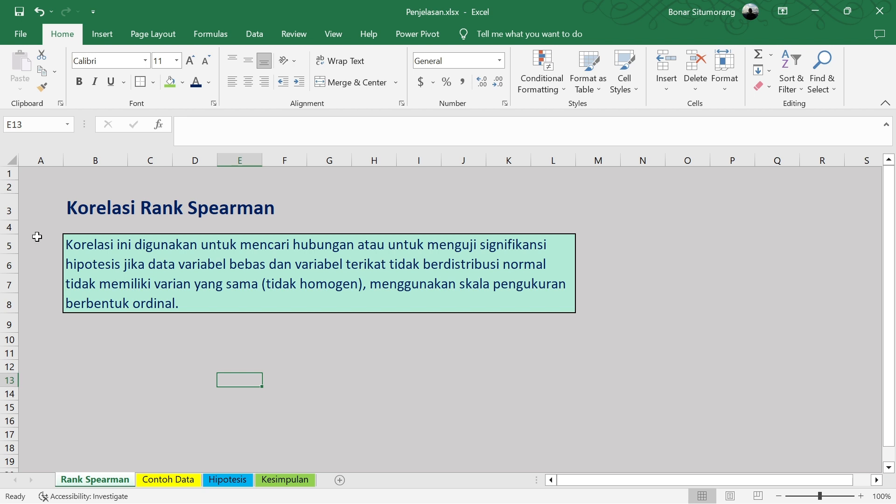
- Examine the Contoh Data sheet's Karyawan, Motivasi Kerja Karyawan and Capaian Perusahaan columns from the first row to the last
{"action": "left_click", "coordinate": [164, 480]}
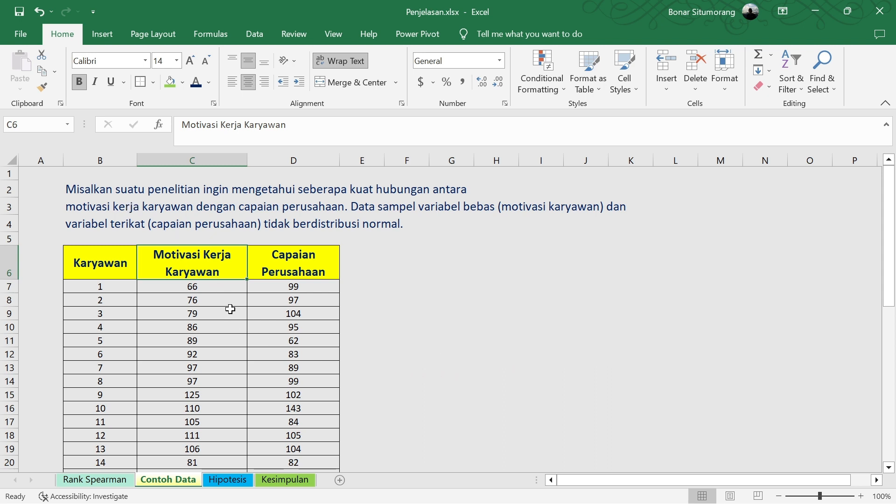
{"action": "left_click", "coordinate": [110, 262]}
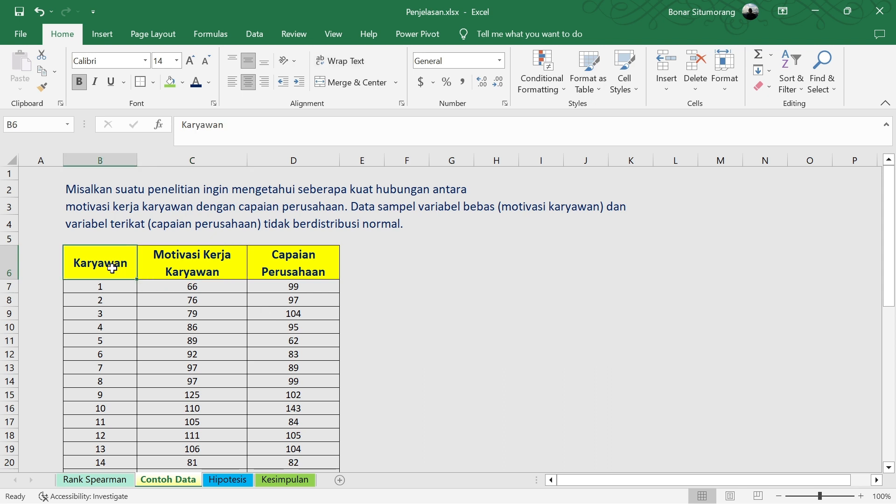
{"action": "left_click", "coordinate": [111, 286]}
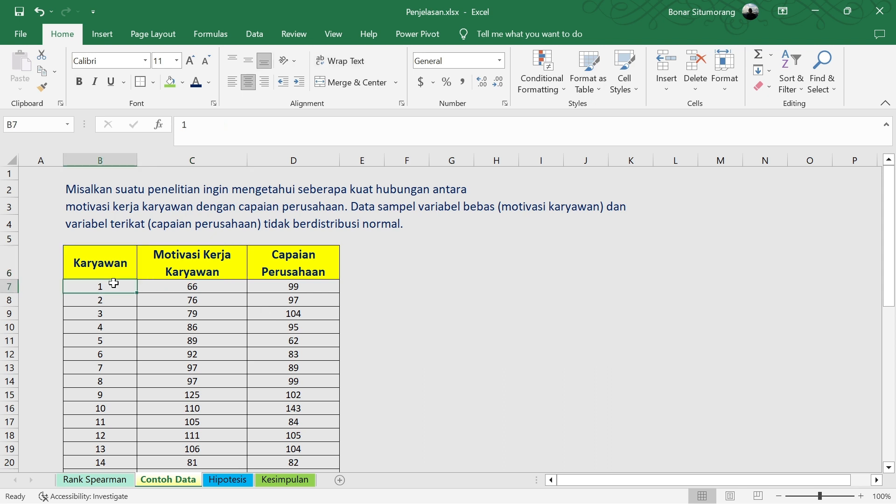
{"action": "scroll", "coordinate": [114, 292], "scroll_direction": "down", "scroll_amount": 1}
{"action": "scroll", "coordinate": [114, 294], "scroll_direction": "down", "scroll_amount": 7}
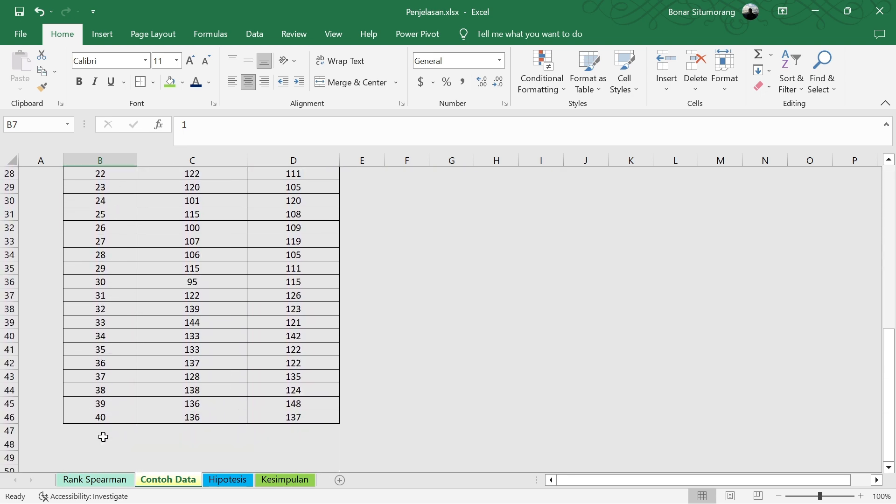
{"action": "scroll", "coordinate": [140, 397], "scroll_direction": "up", "scroll_amount": 5}
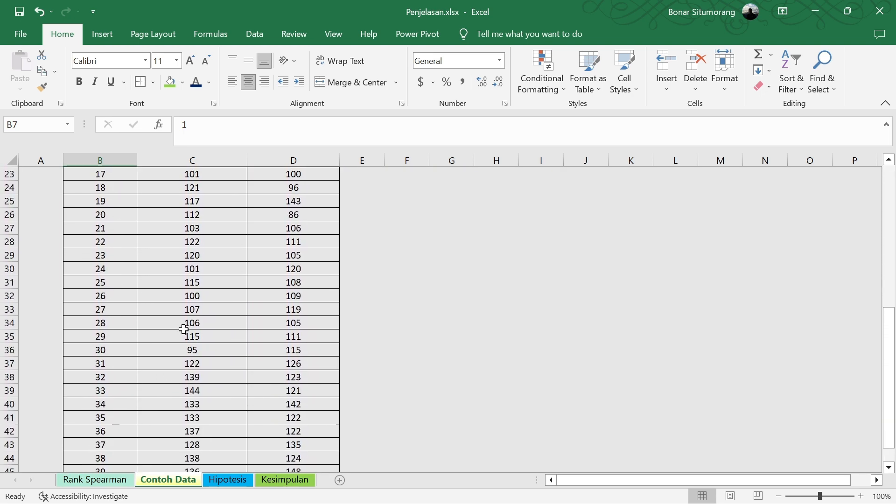
{"action": "scroll", "coordinate": [184, 329], "scroll_direction": "up", "scroll_amount": 2}
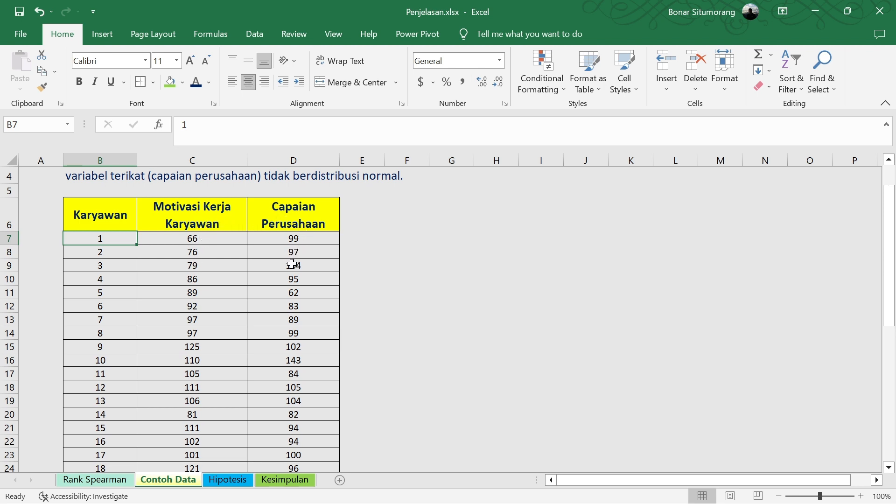
{"action": "scroll", "coordinate": [291, 280], "scroll_direction": "down", "scroll_amount": 1}
{"action": "scroll", "coordinate": [291, 290], "scroll_direction": "down", "scroll_amount": 8}
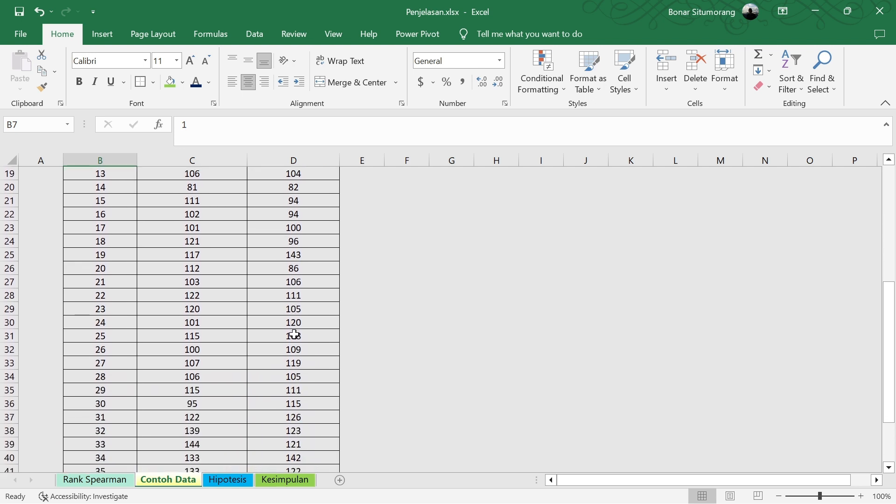
{"action": "scroll", "coordinate": [294, 336], "scroll_direction": "up", "scroll_amount": 10}
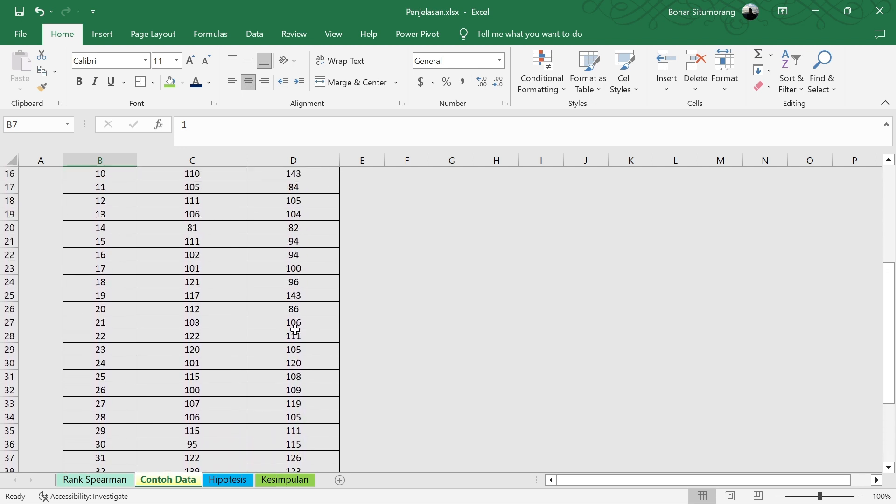
{"action": "left_click", "coordinate": [183, 269]}
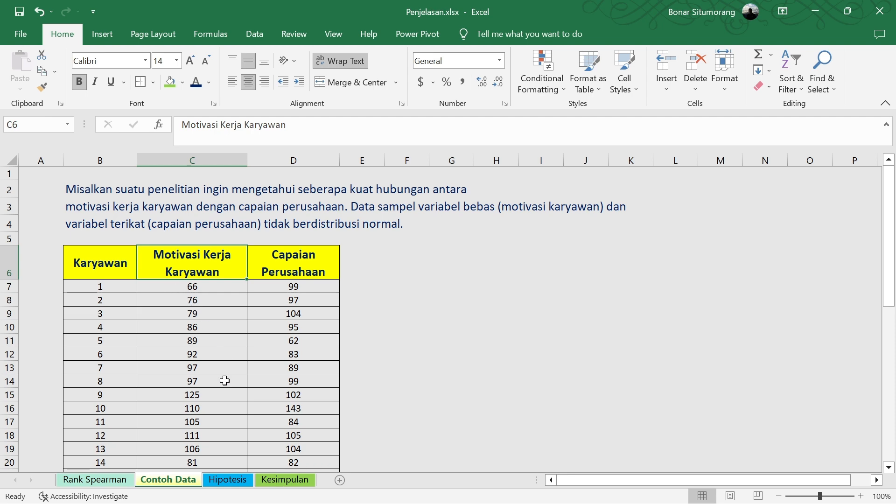
- On the Hipotesis sheet, widen column G to fit the rule text and change the Ketentuan heading to "Ketentuan:"
{"action": "left_click", "coordinate": [228, 480]}
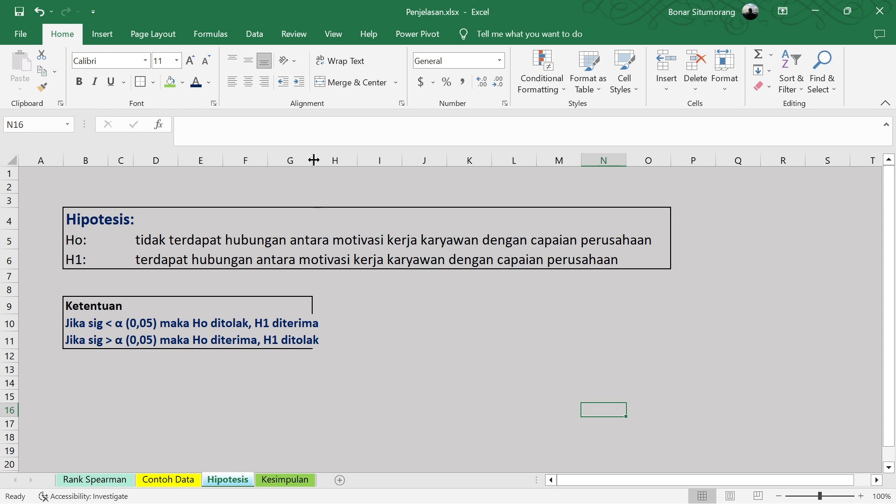
{"action": "left_click_drag", "start_coordinate": [313, 160], "coordinate": [323, 160]}
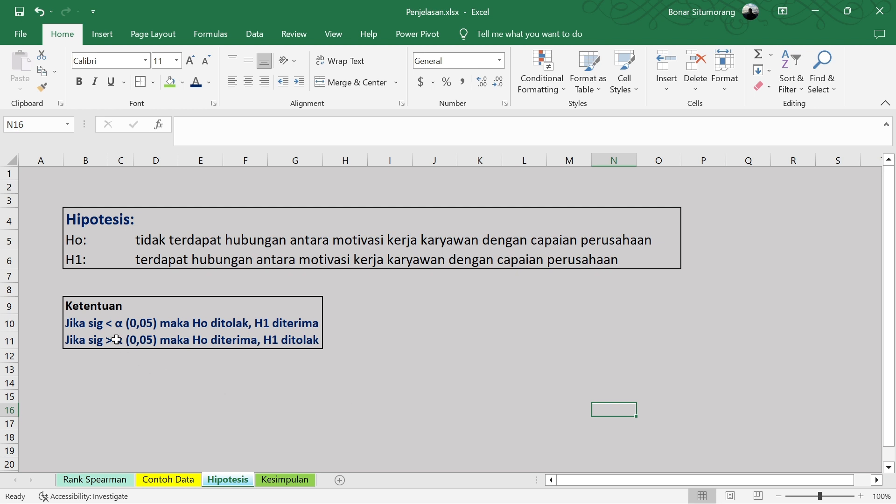
{"action": "left_click", "coordinate": [82, 306]}
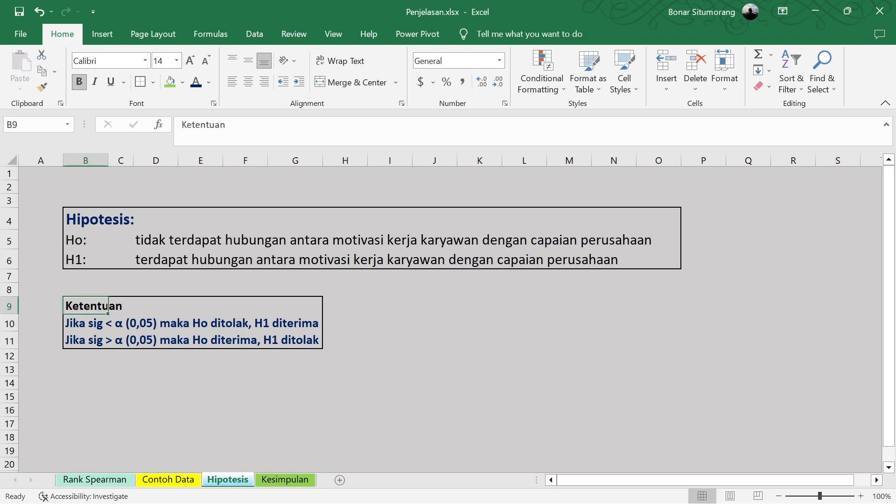
{"action": "left_click", "coordinate": [227, 125]}
{"action": "type", "text": ":"}
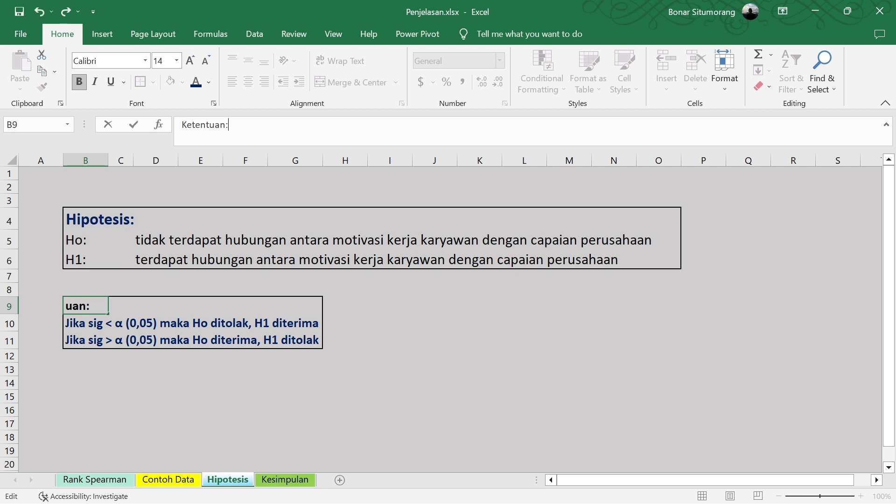
{"action": "left_click", "coordinate": [351, 386]}
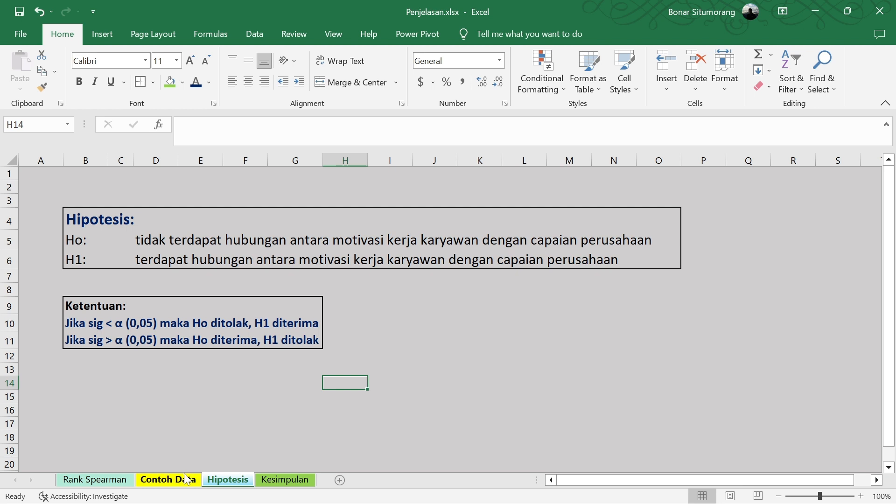
- Switch to Stata's Data Editor and check the MotivasiKerja and CapaianPerusahaan values from the first observation to the last
{"action": "left_click", "coordinate": [168, 480]}
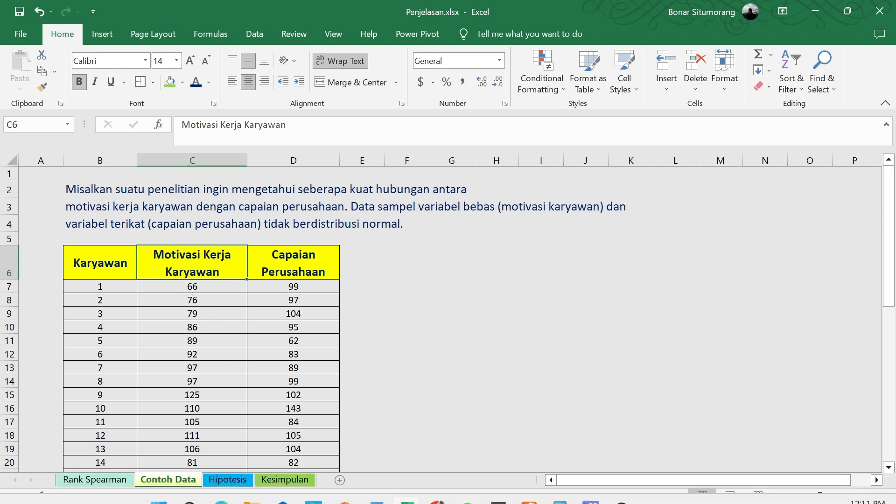
{"action": "left_click", "coordinate": [589, 490]}
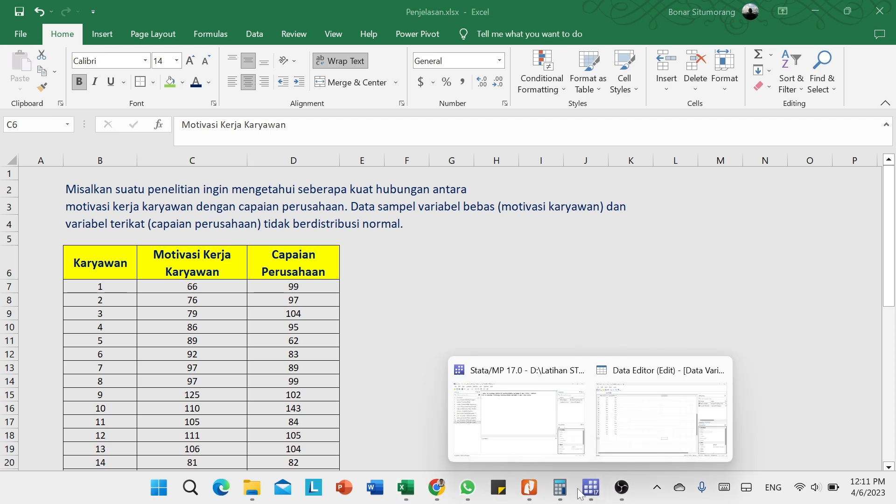
{"action": "left_click", "coordinate": [627, 452]}
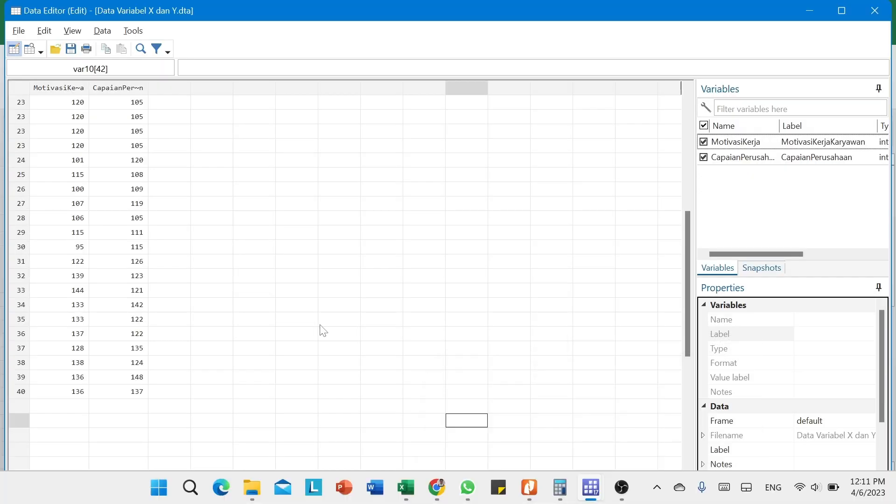
{"action": "scroll", "coordinate": [317, 331], "scroll_direction": "up", "scroll_amount": 5}
{"action": "scroll", "coordinate": [289, 299], "scroll_direction": "up", "scroll_amount": 2}
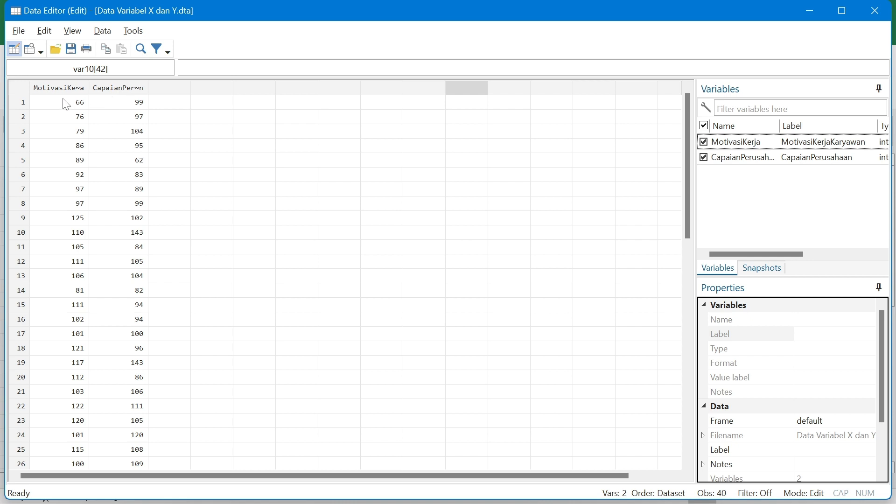
{"action": "left_click_drag", "start_coordinate": [70, 102], "coordinate": [140, 296]}
{"action": "left_click", "coordinate": [266, 334]}
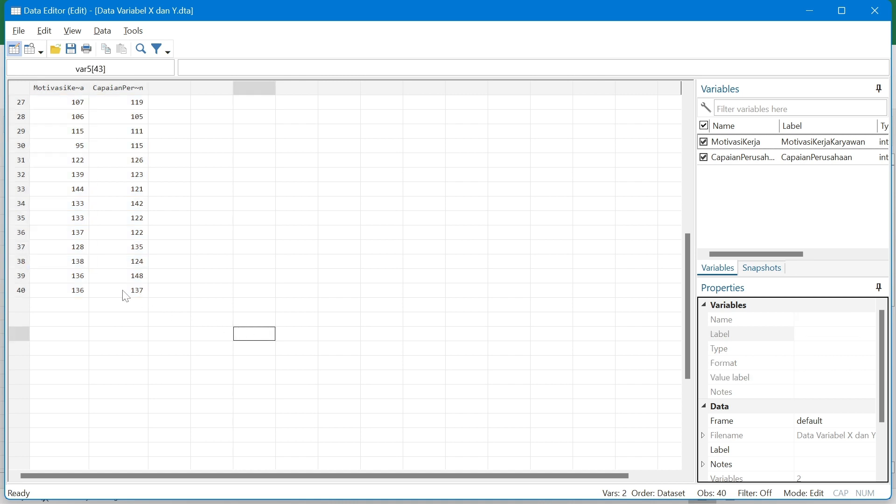
{"action": "left_click", "coordinate": [24, 293]}
{"action": "scroll", "coordinate": [116, 257], "scroll_direction": "up", "scroll_amount": 4}
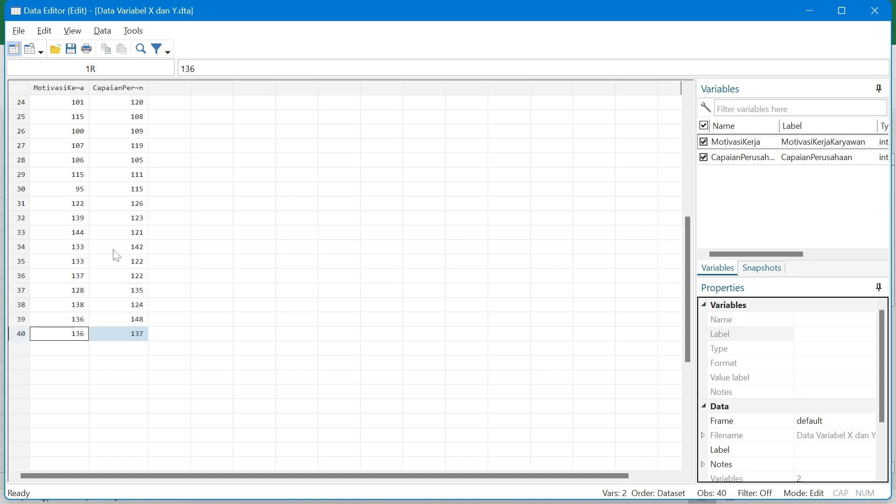
{"action": "scroll", "coordinate": [116, 255], "scroll_direction": "up", "scroll_amount": 5}
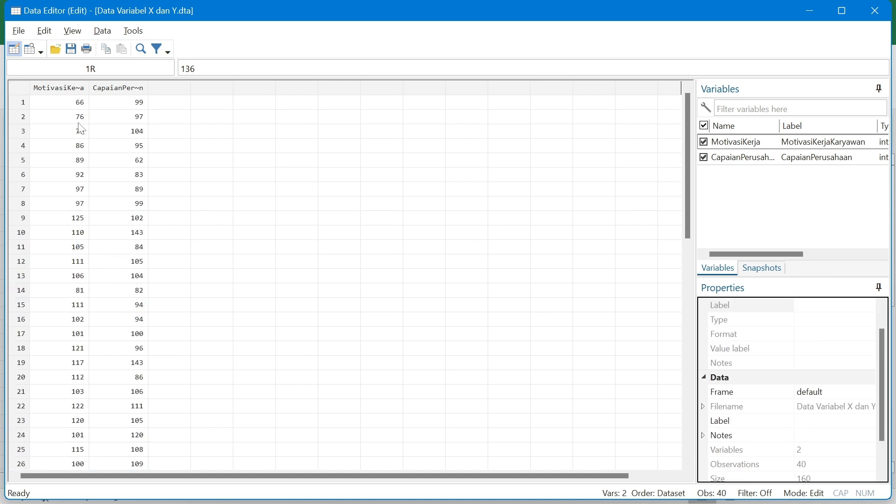
- Review the properties of the MotivasiKerja variable and the dataset, and minimize the Data Editor
{"action": "left_click", "coordinate": [66, 89]}
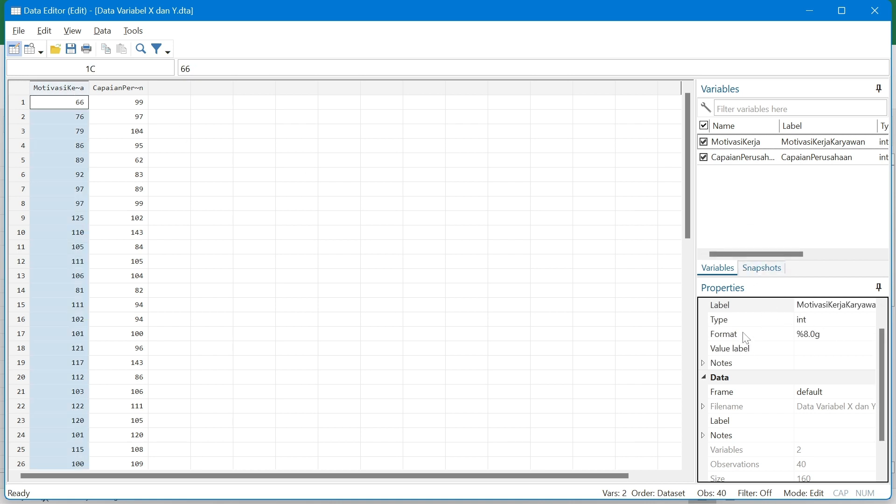
{"action": "scroll", "coordinate": [743, 338], "scroll_direction": "up", "scroll_amount": 1}
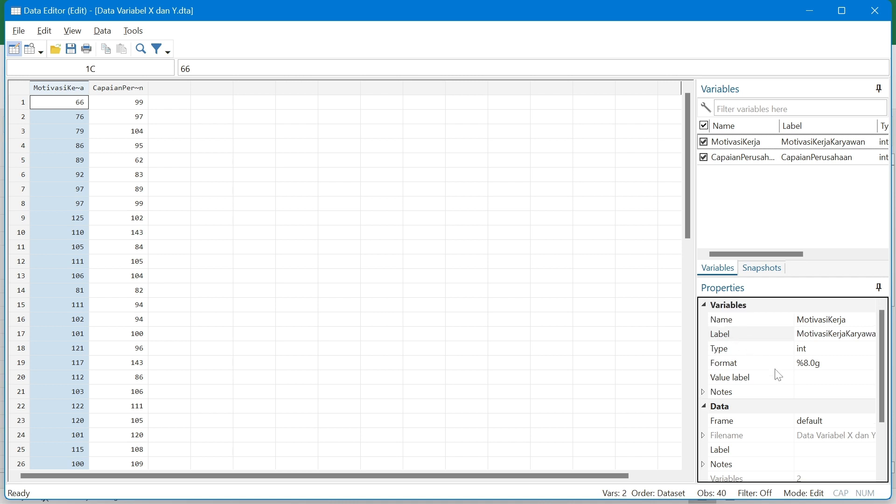
{"action": "scroll", "coordinate": [776, 437], "scroll_direction": "down", "scroll_amount": 2}
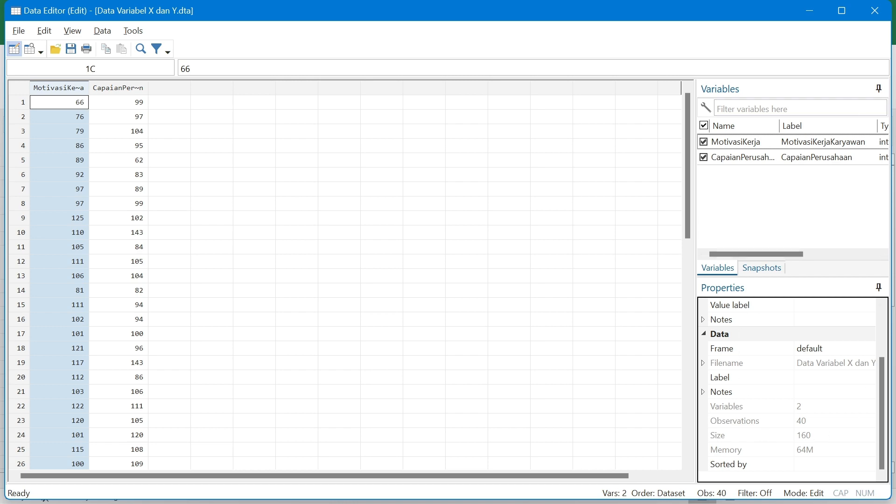
{"action": "left_click", "coordinate": [808, 12]}
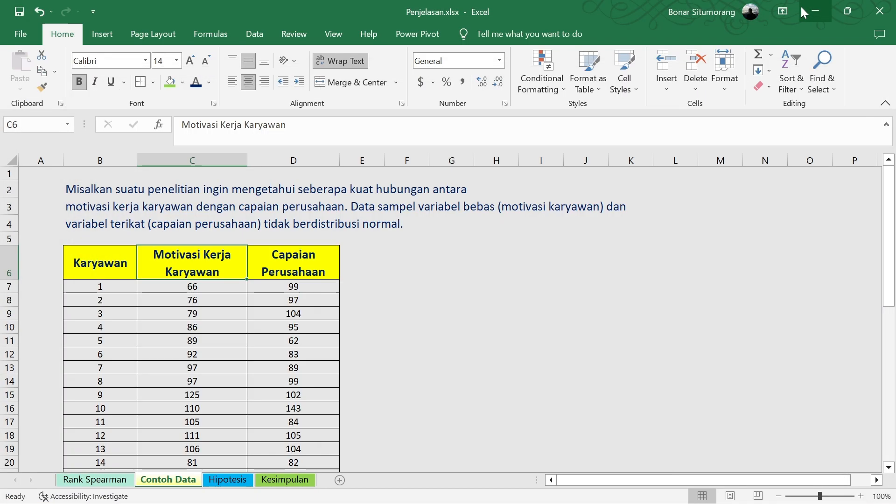
- Switch to the main Stata window and open the Spearman's rank correlation dialog from the nonparametric tests of hypotheses
{"action": "mouse_move", "coordinate": [592, 490]}
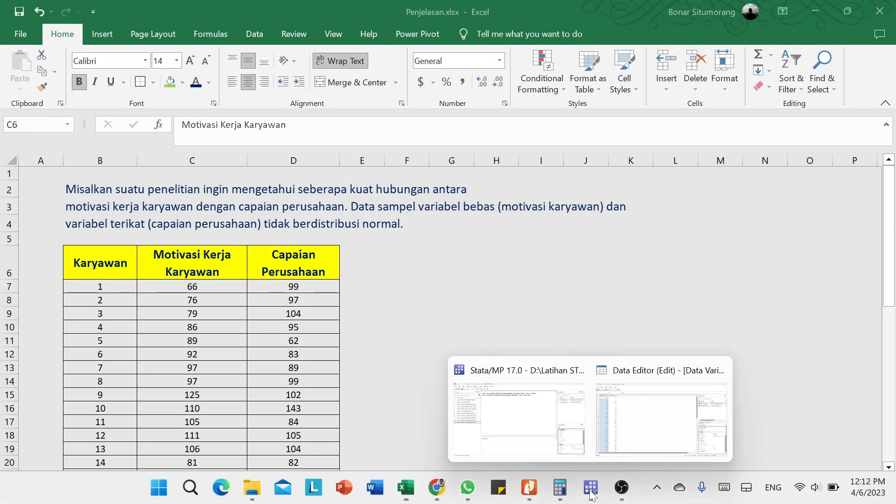
{"action": "left_click", "coordinate": [518, 425]}
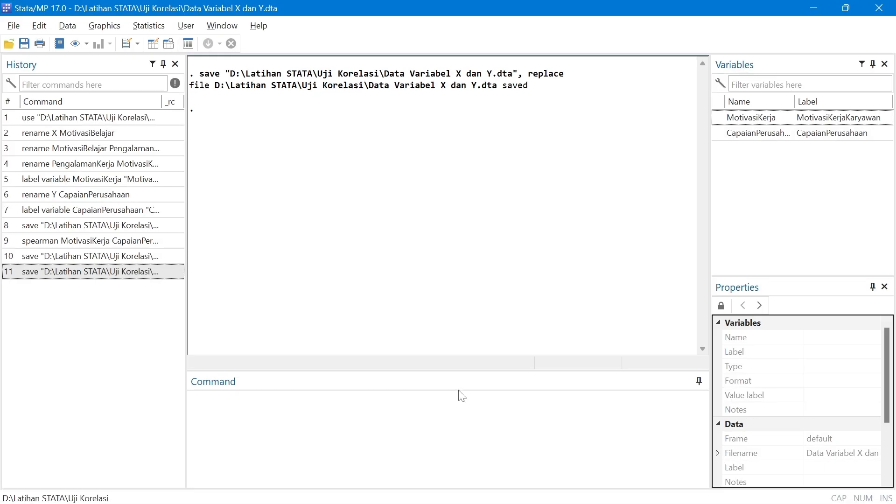
{"action": "left_click", "coordinate": [149, 26]}
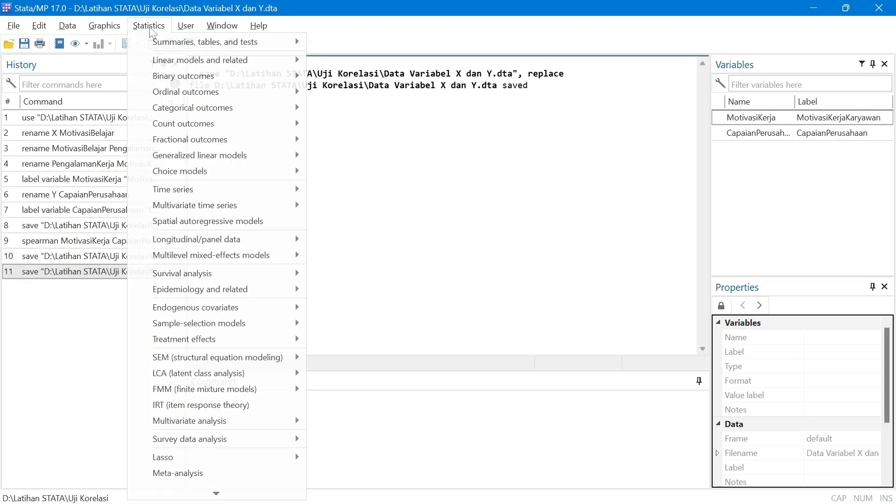
{"action": "mouse_move", "coordinate": [167, 40]}
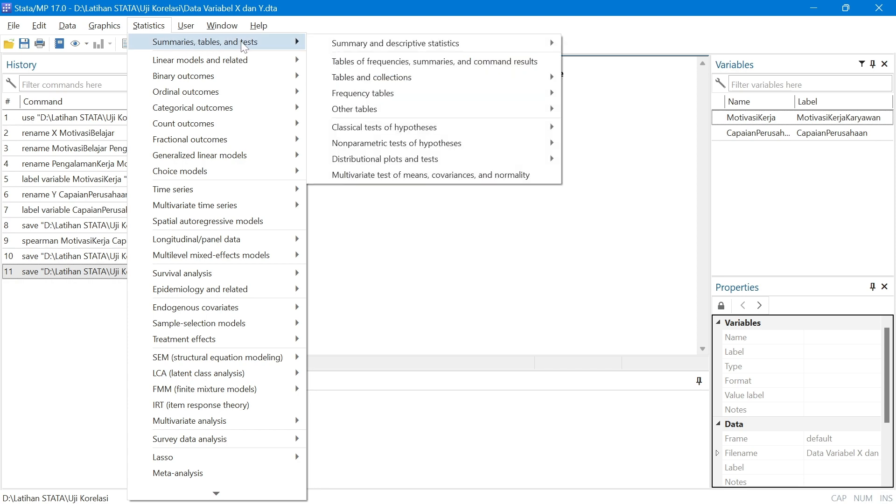
{"action": "mouse_move", "coordinate": [373, 42]}
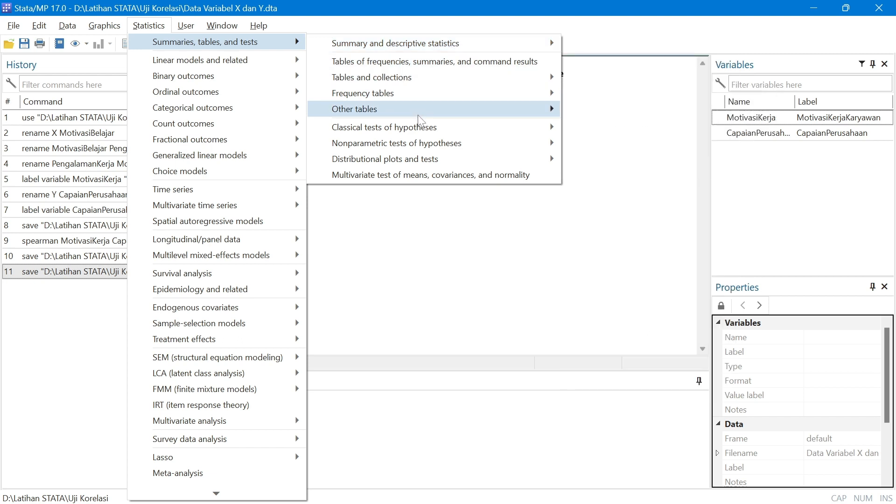
{"action": "mouse_move", "coordinate": [427, 149]}
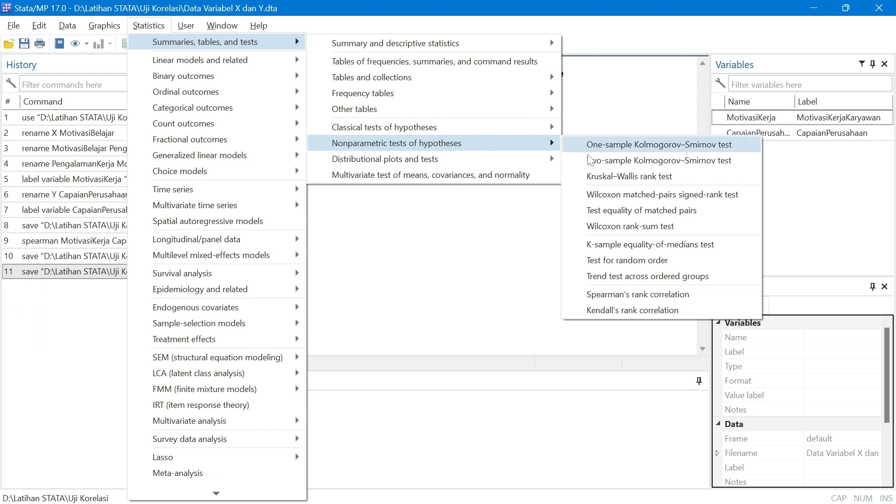
{"action": "left_click", "coordinate": [639, 295]}
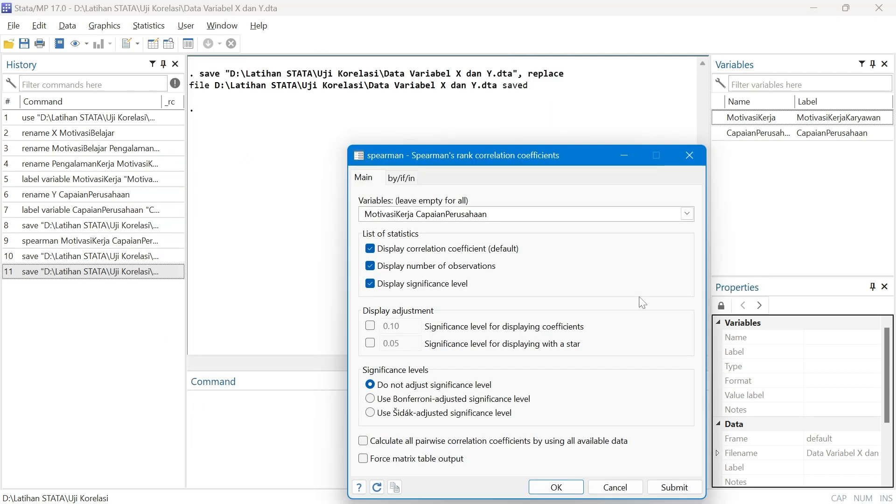
- Clear all variable names from the variable list of the Spearman's rank correlation dialog
{"action": "left_click", "coordinate": [687, 214]}
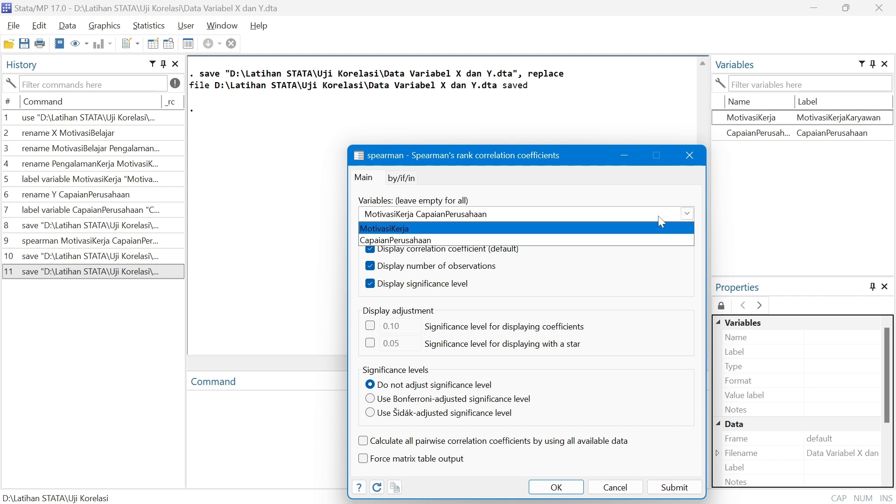
{"action": "left_click", "coordinate": [427, 229]}
{"action": "left_click", "coordinate": [413, 214]}
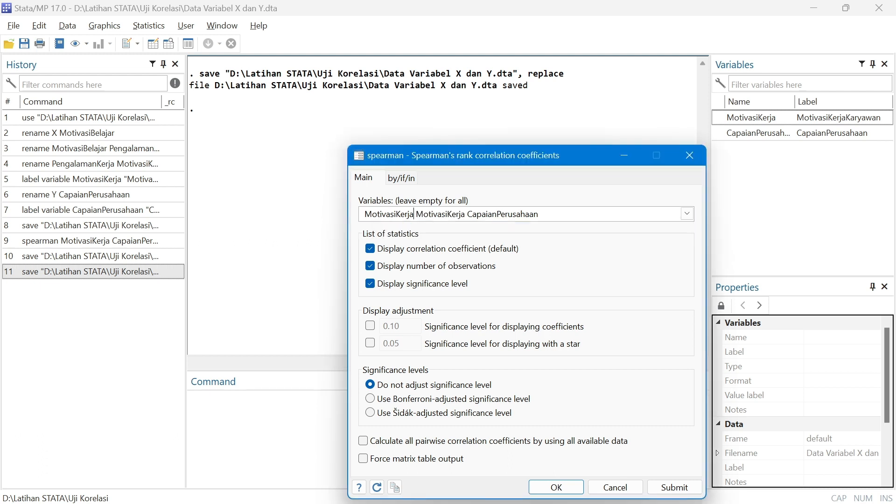
{"action": "left_click_drag", "start_coordinate": [541, 214], "coordinate": [355, 217]}
{"action": "key", "text": "BackSpace"}
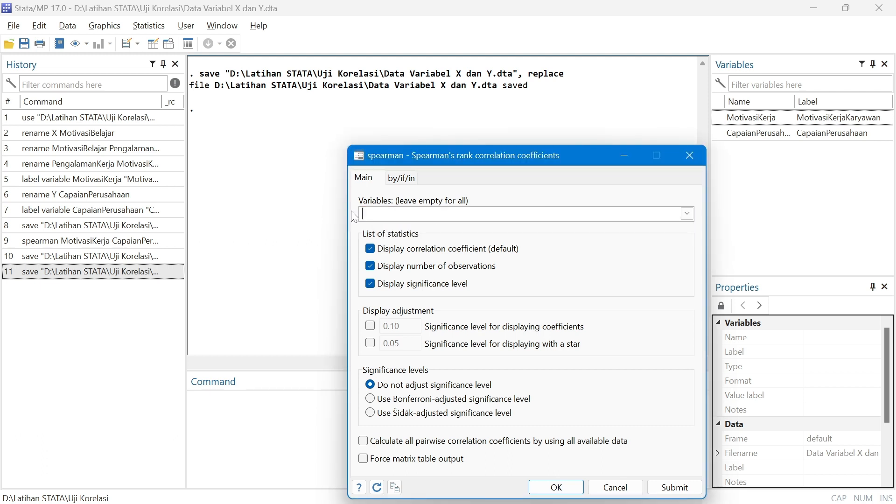
- Choose MotivasiKerja and CapaianPerusahaan as the variables, run the Spearman correlation, and highlight its command and output in the results
{"action": "left_click", "coordinate": [687, 214]}
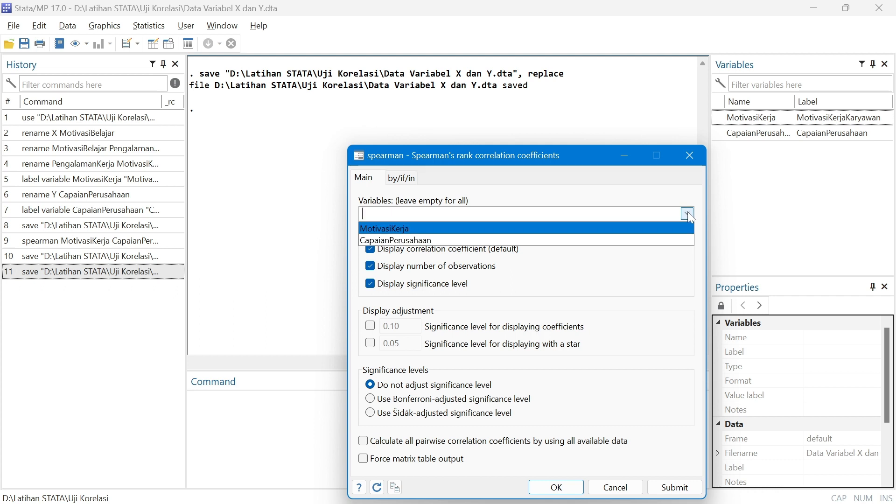
{"action": "left_click", "coordinate": [411, 229]}
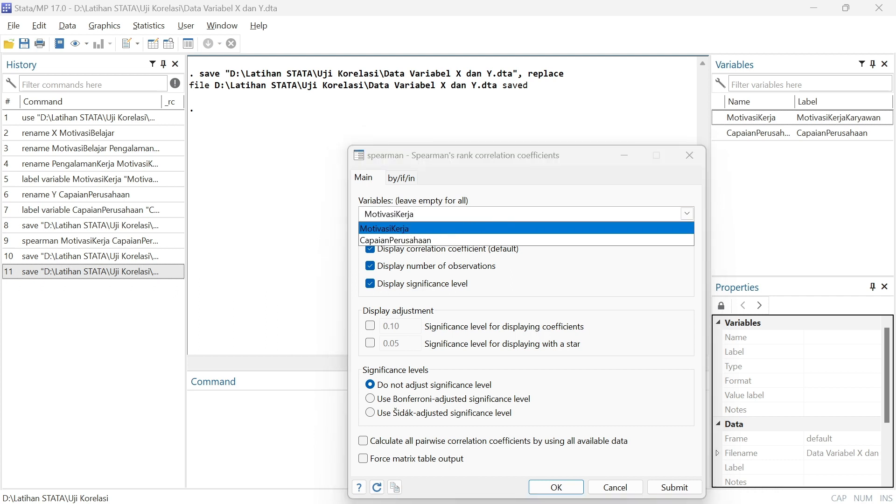
{"action": "left_click", "coordinate": [437, 240]}
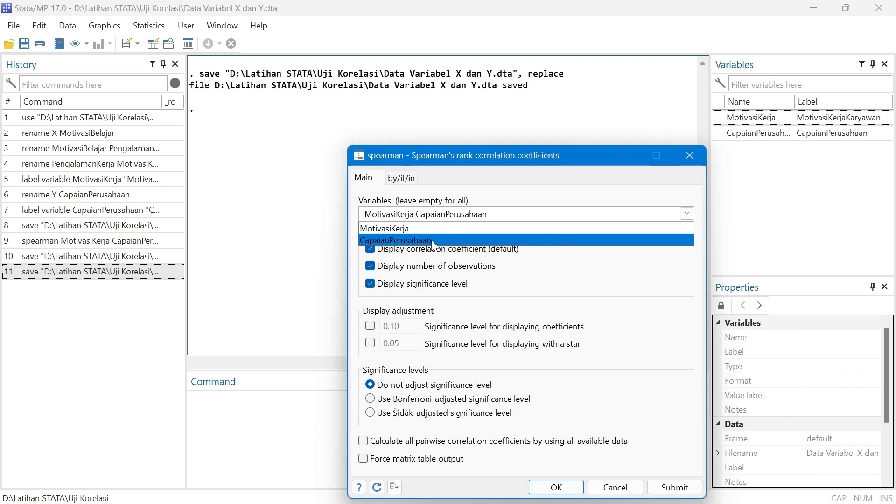
{"action": "left_click", "coordinate": [553, 173]}
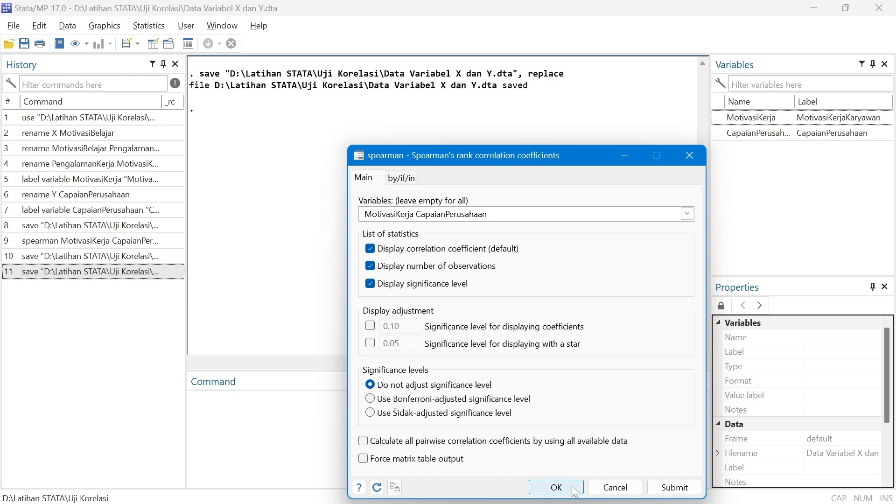
{"action": "left_click", "coordinate": [557, 487]}
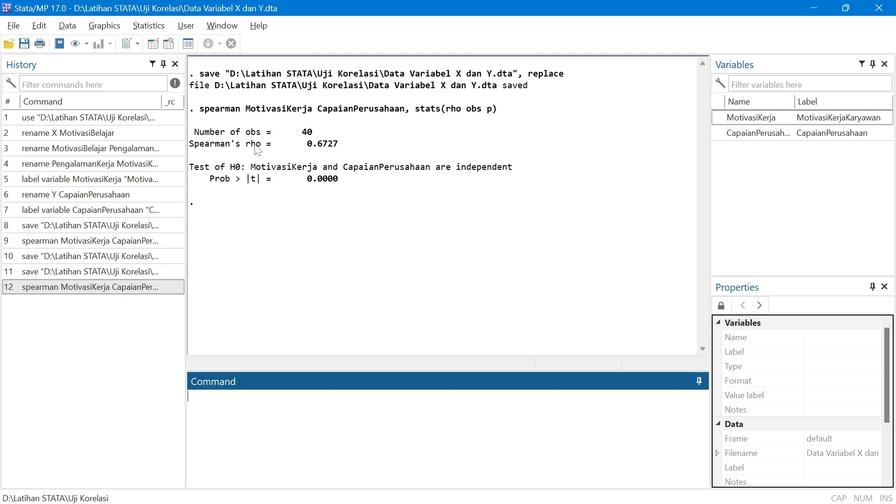
{"action": "left_click_drag", "start_coordinate": [195, 110], "coordinate": [388, 194]}
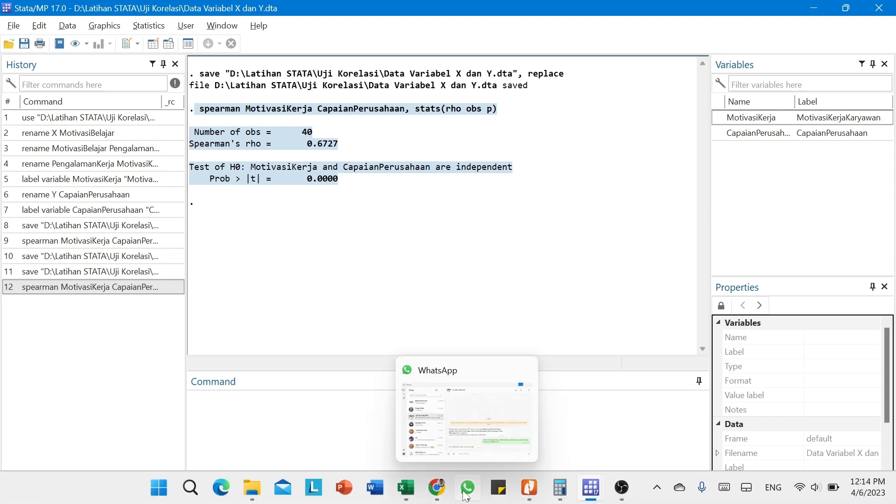
- Switch to the Penjelasan.xlsx workbook in Excel and review the Spearman output picture on the Kesimpulan sheet
{"action": "left_click", "coordinate": [405, 490]}
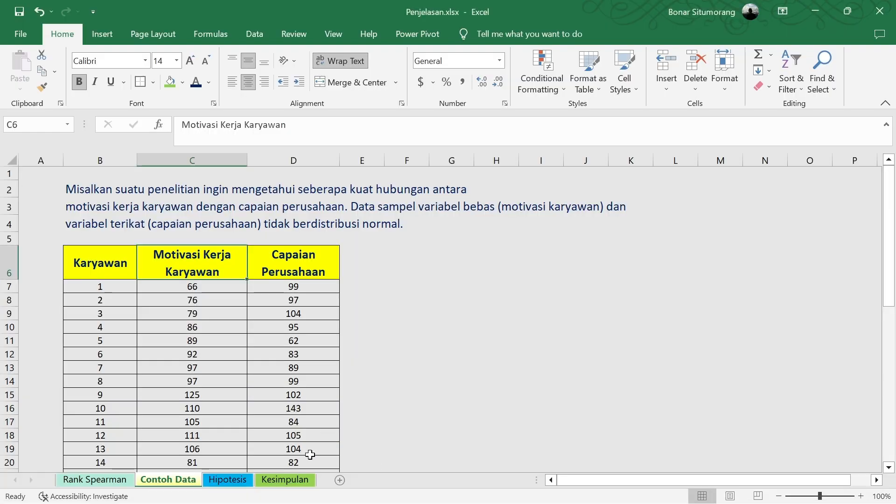
{"action": "left_click", "coordinate": [292, 481]}
{"action": "scroll", "coordinate": [236, 303], "scroll_direction": "up", "scroll_amount": 2}
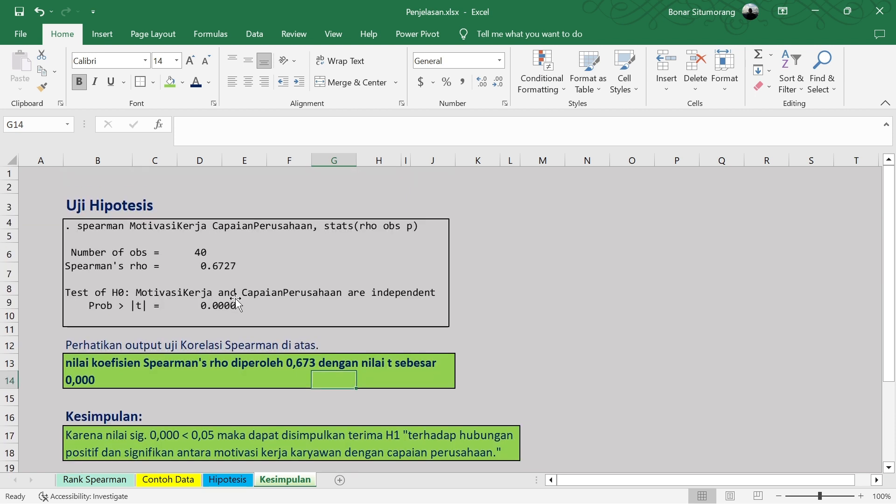
{"action": "scroll", "coordinate": [135, 228], "scroll_direction": "down", "scroll_amount": 1}
{"action": "left_click", "coordinate": [136, 229]}
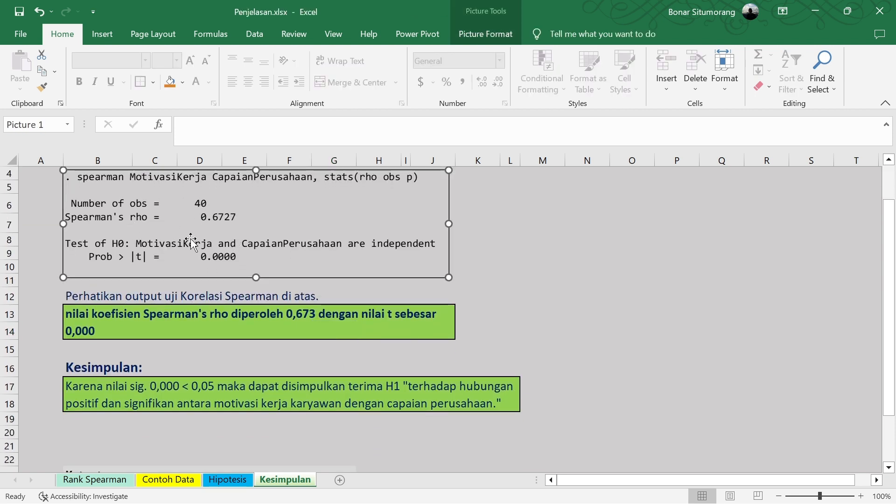
{"action": "scroll", "coordinate": [192, 238], "scroll_direction": "up", "scroll_amount": 1}
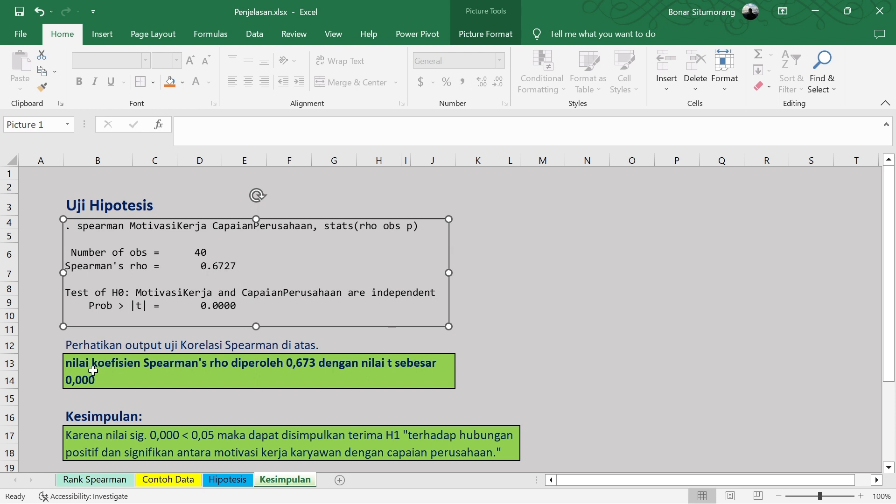
- In cell B13 of the Kesimpulan sheet, change the Spearman's rho coefficient in the sentence to 0,627
{"action": "left_click", "coordinate": [74, 371]}
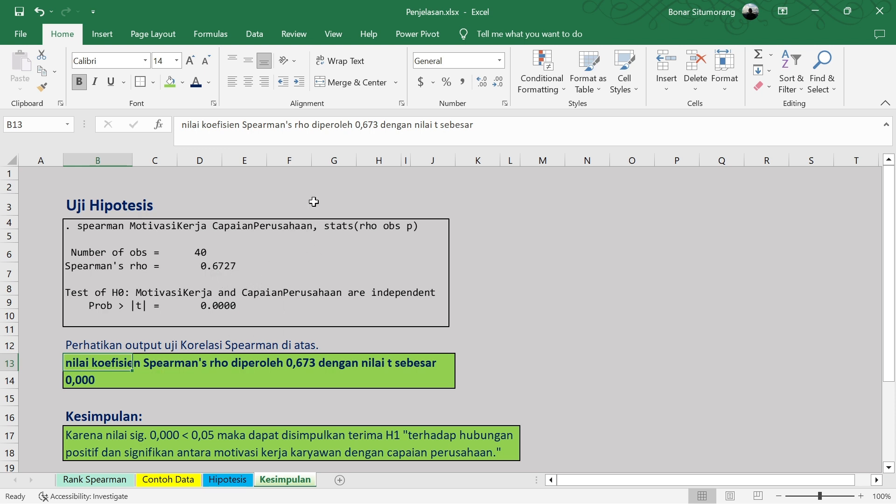
{"action": "left_click", "coordinate": [373, 124]}
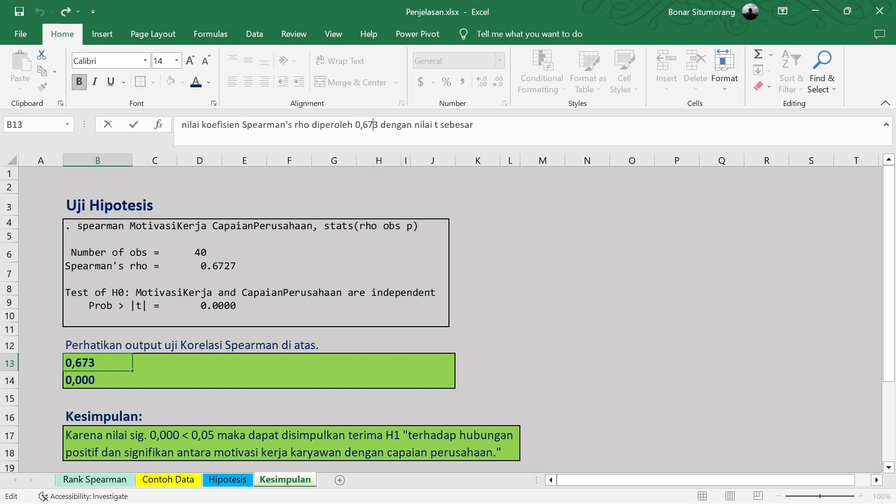
{"action": "key", "text": "BackSpace"}
{"action": "key", "text": "BackSpace"}
{"action": "type", "text": "27"}
{"action": "left_click", "coordinate": [649, 380]}
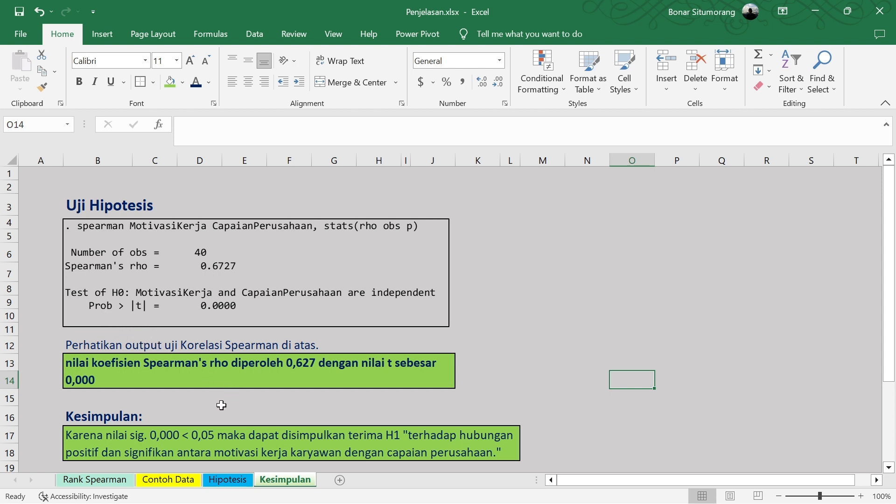
- Compare the Kesimpulan text with the hypotheses and decision rules on the Hipotesis sheet, and return to the Kesimpulan sheet
{"action": "scroll", "coordinate": [221, 405], "scroll_direction": "down", "scroll_amount": 1}
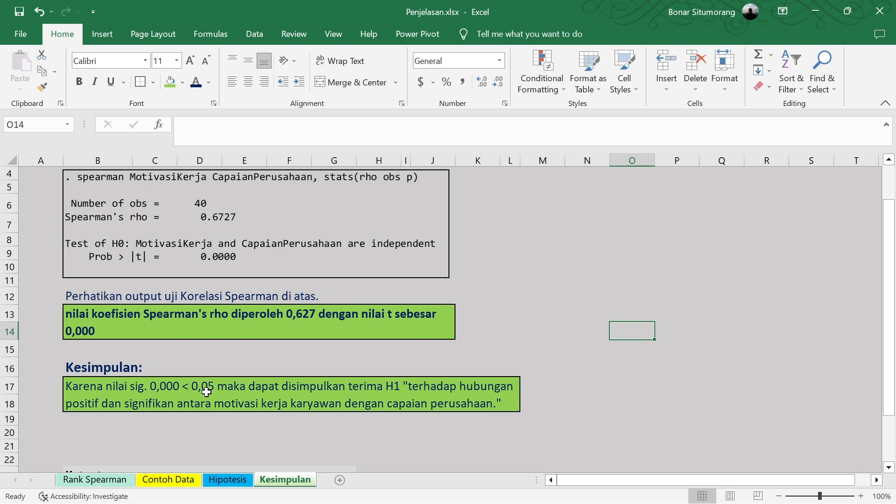
{"action": "left_click", "coordinate": [229, 480]}
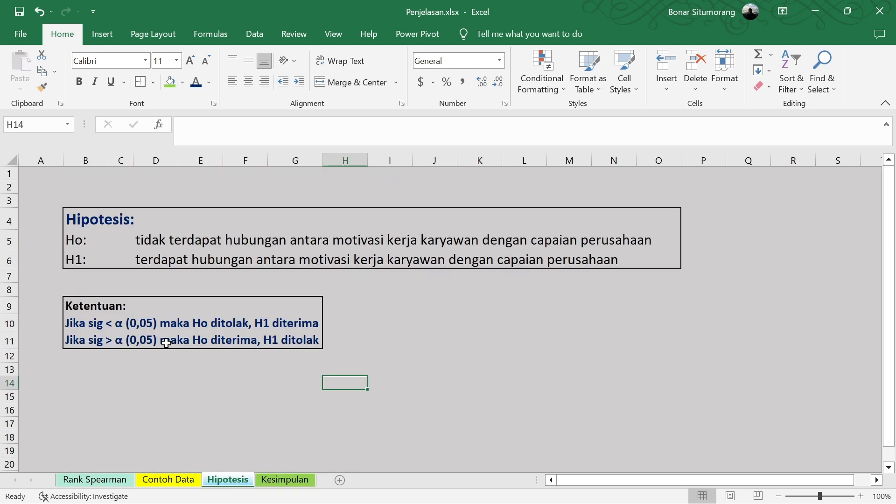
{"action": "left_click", "coordinate": [130, 261]}
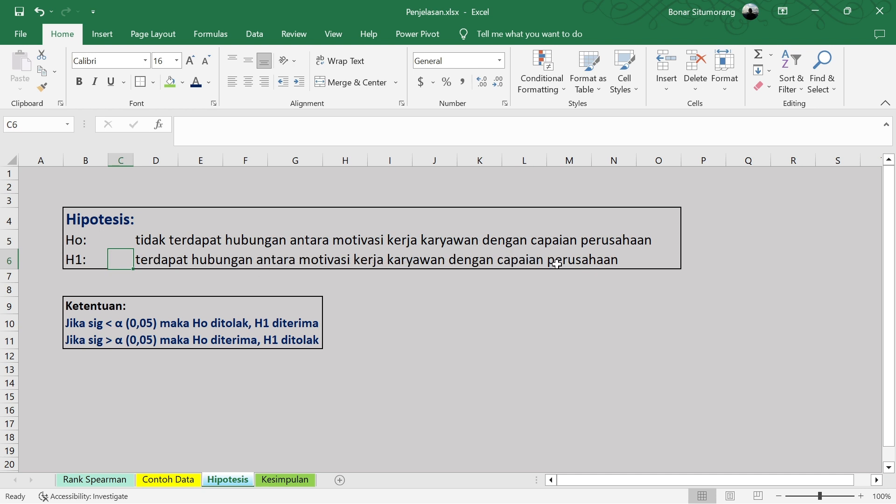
{"action": "left_click", "coordinate": [289, 480]}
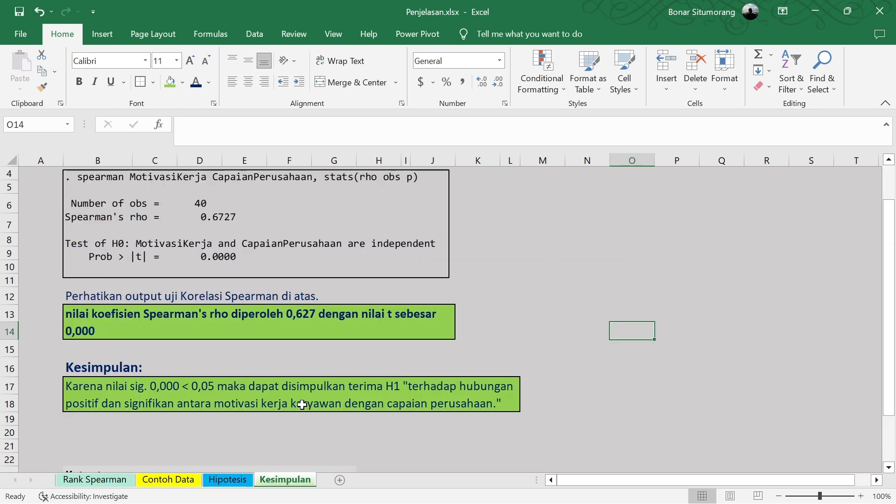